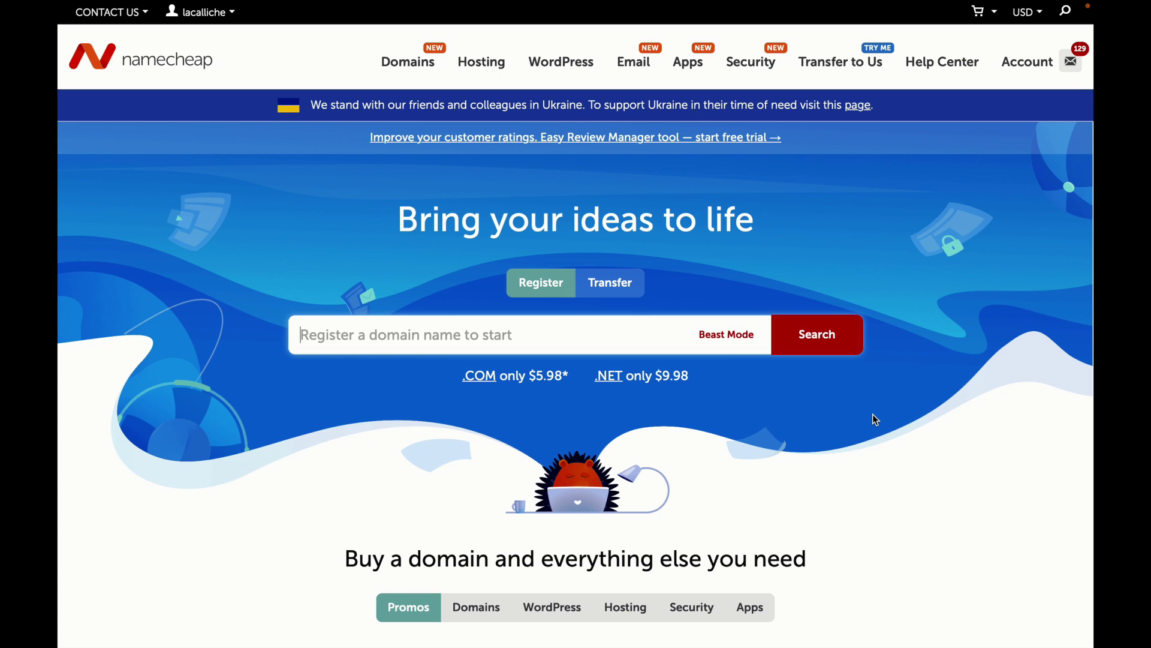
Examine the .COM and .NET registration prices and the current top domain deals on the home page.
{"action": "left_click_drag", "start_coordinate": [428, 378], "coordinate": [579, 379]}
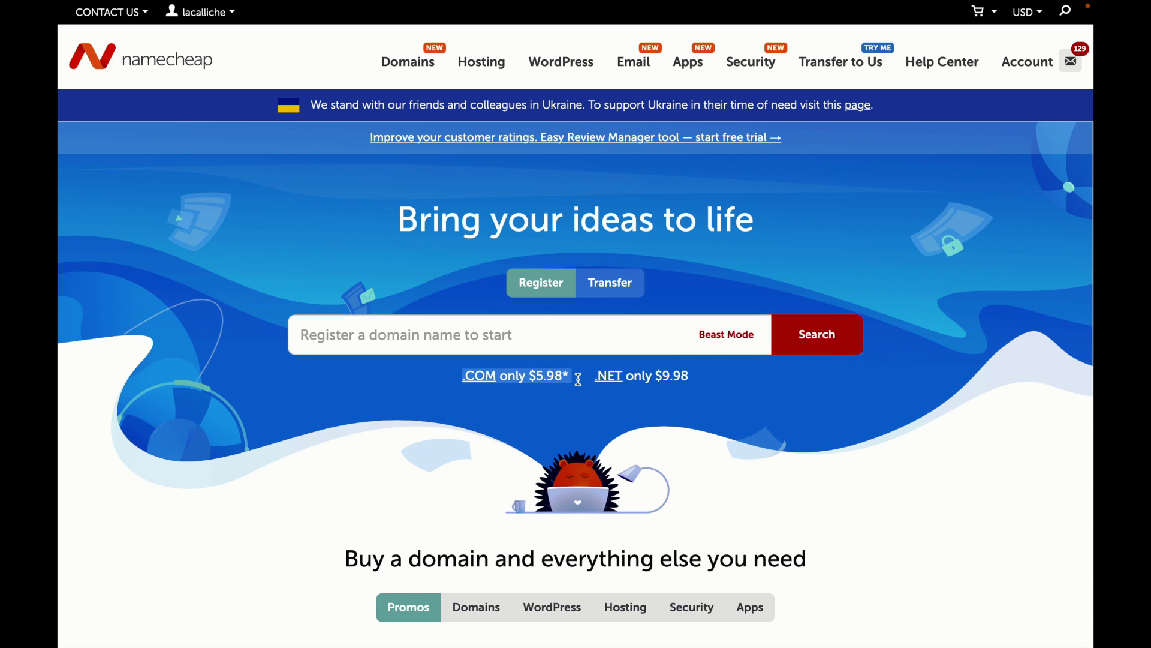
{"action": "left_click", "coordinate": [954, 231]}
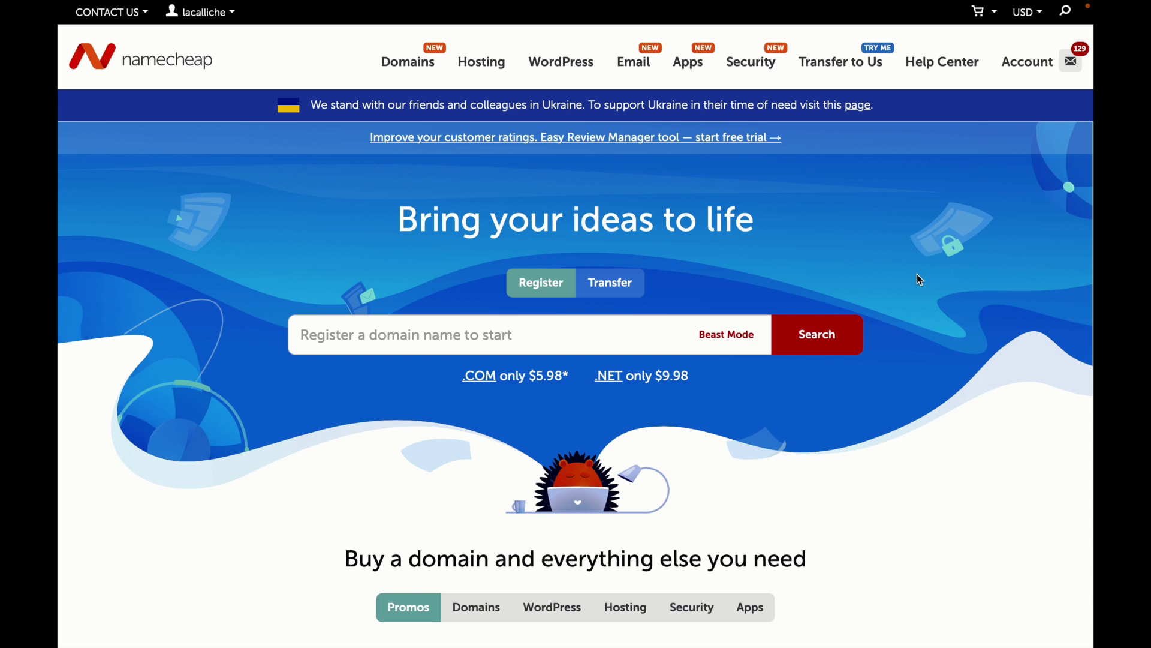
{"action": "scroll", "coordinate": [916, 275], "scroll_direction": "up", "scroll_amount": 2}
{"action": "scroll", "coordinate": [874, 410], "scroll_direction": "down", "scroll_amount": 4}
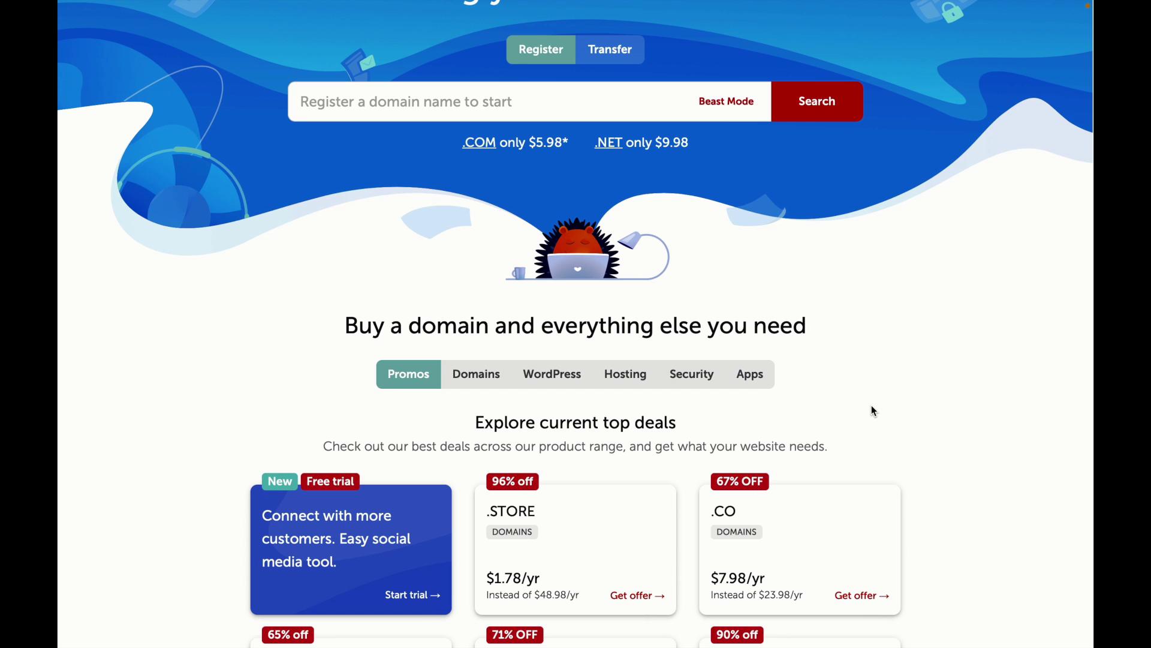
{"action": "scroll", "coordinate": [873, 410], "scroll_direction": "down", "scroll_amount": 3}
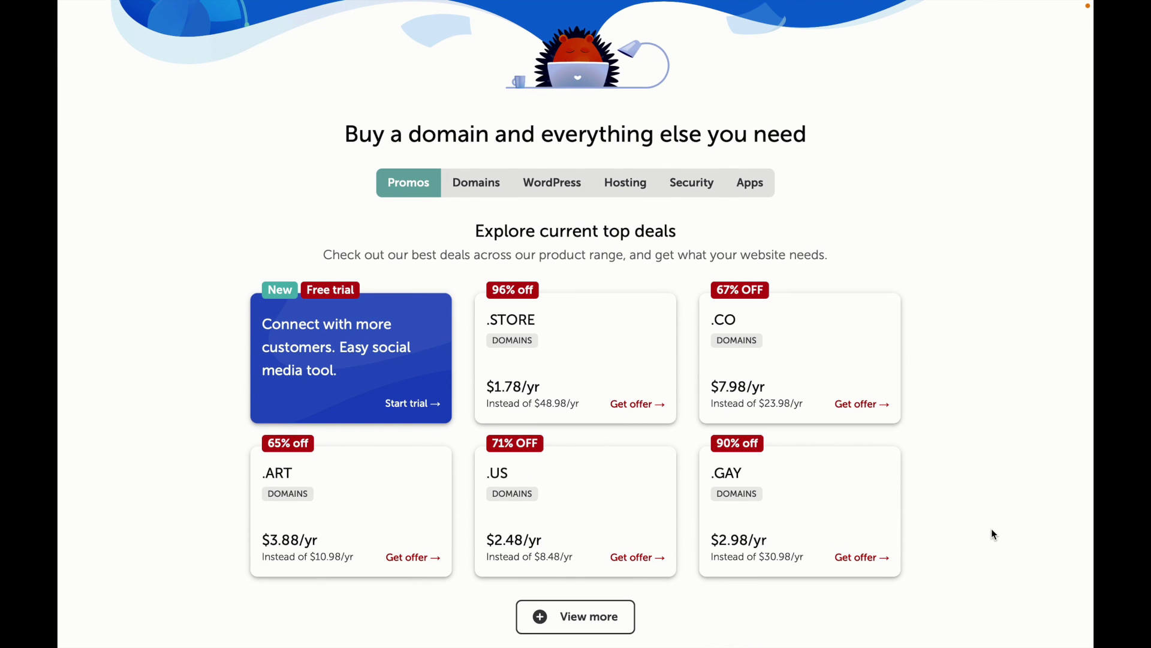
{"action": "left_click_drag", "start_coordinate": [907, 542], "coordinate": [692, 461]}
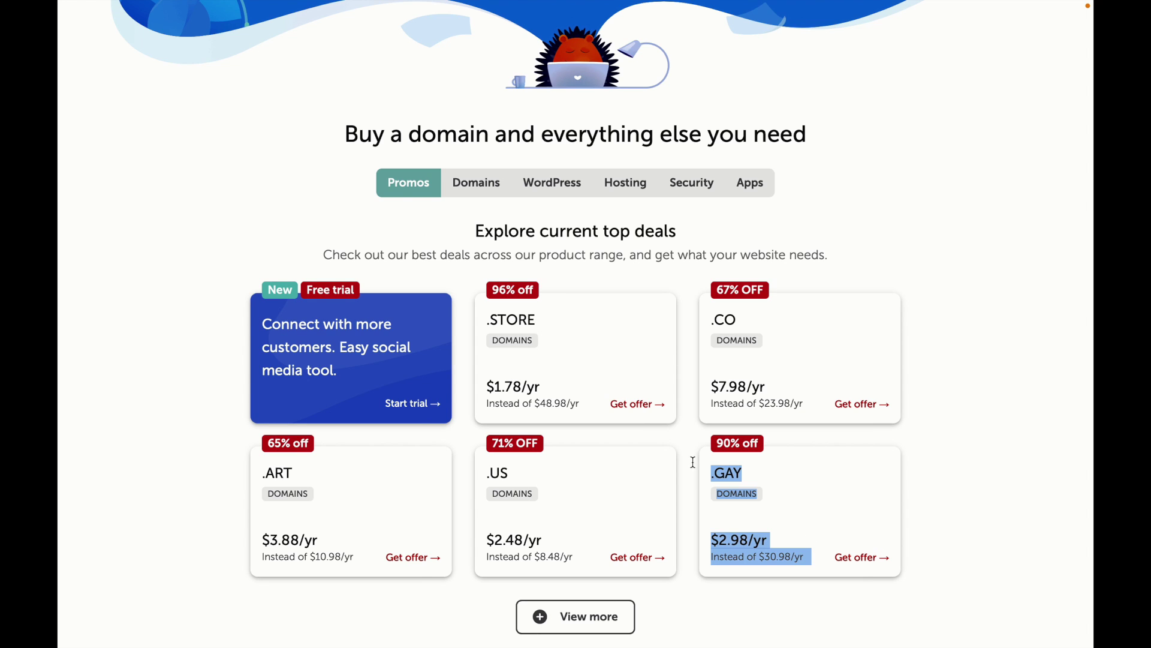
{"action": "left_click", "coordinate": [911, 346]}
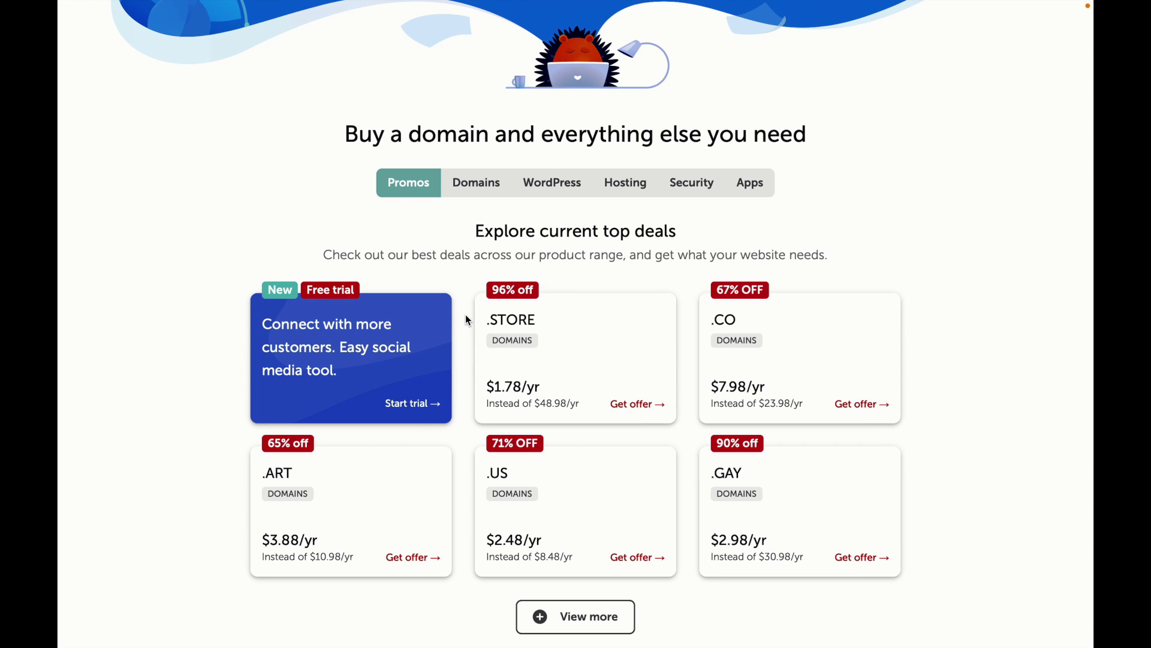
{"action": "scroll", "coordinate": [164, 329], "scroll_direction": "down", "scroll_amount": 7}
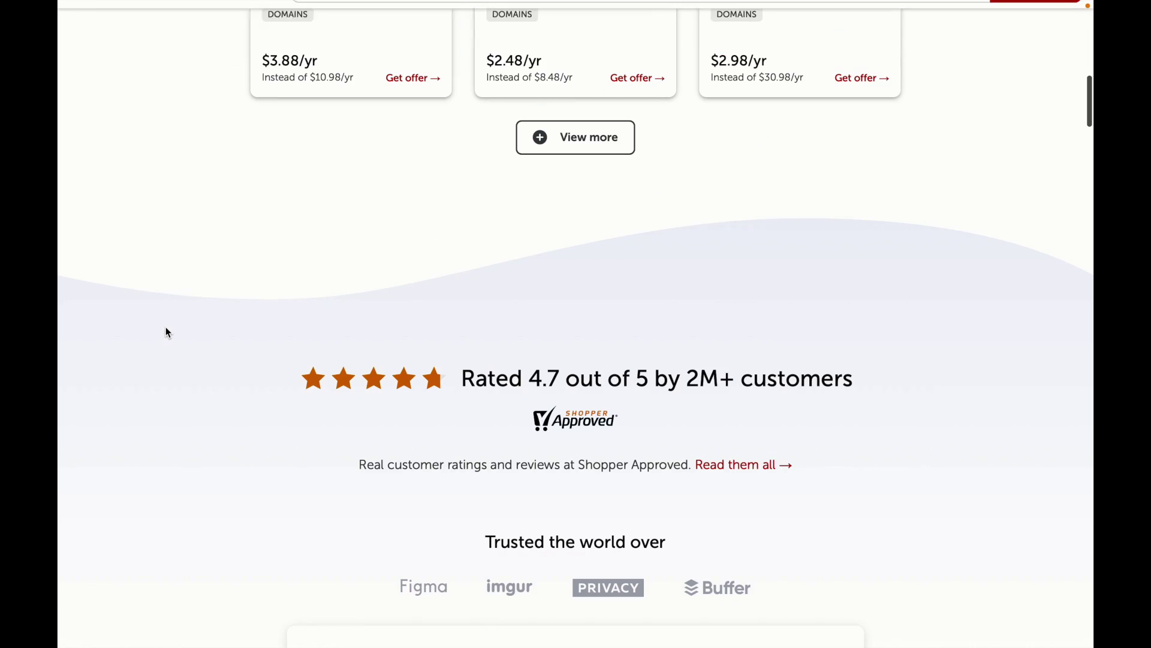
{"action": "scroll", "coordinate": [168, 332], "scroll_direction": "up", "scroll_amount": 10}
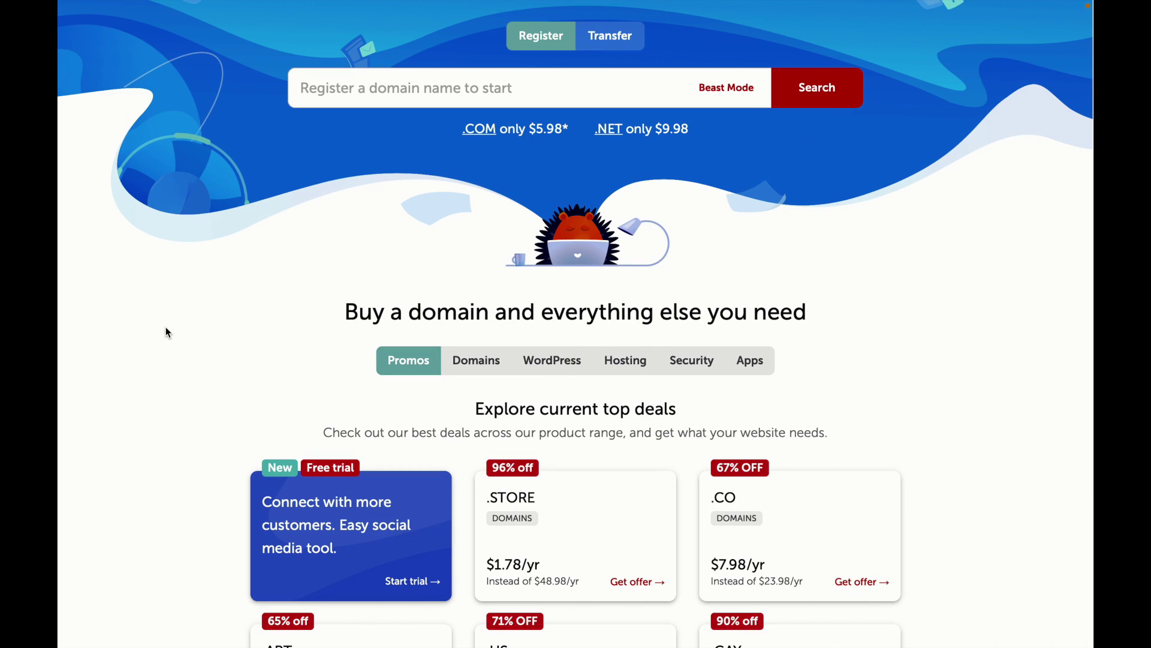
{"action": "scroll", "coordinate": [168, 332], "scroll_direction": "down", "scroll_amount": 5}
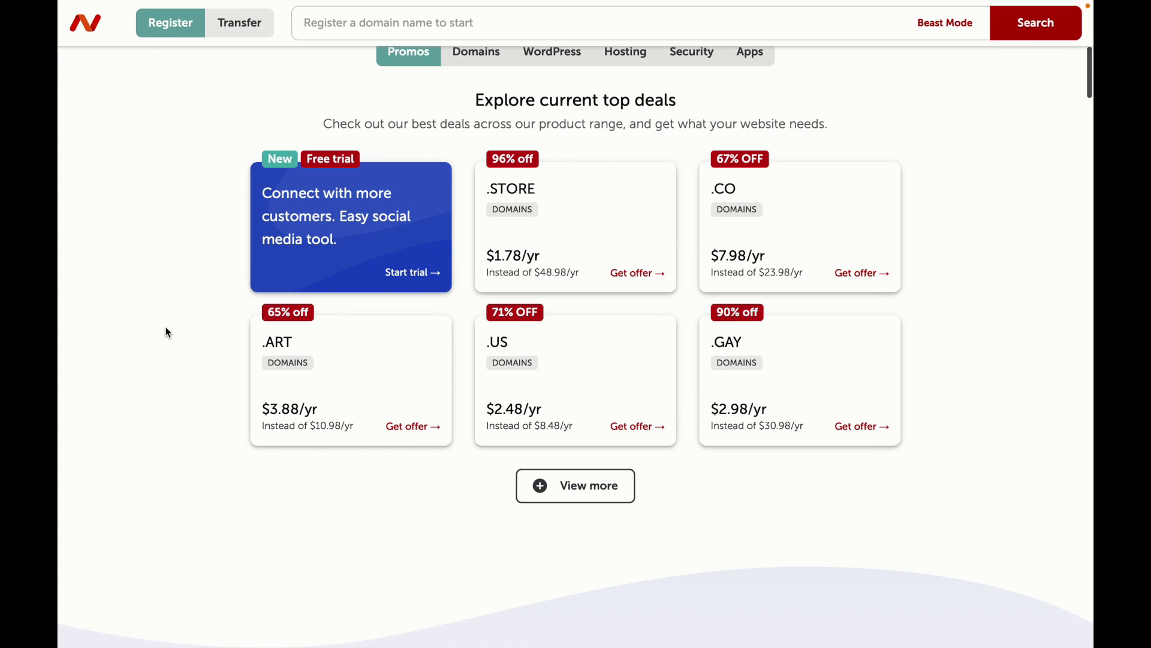
{"action": "scroll", "coordinate": [168, 332], "scroll_direction": "up", "scroll_amount": 8}
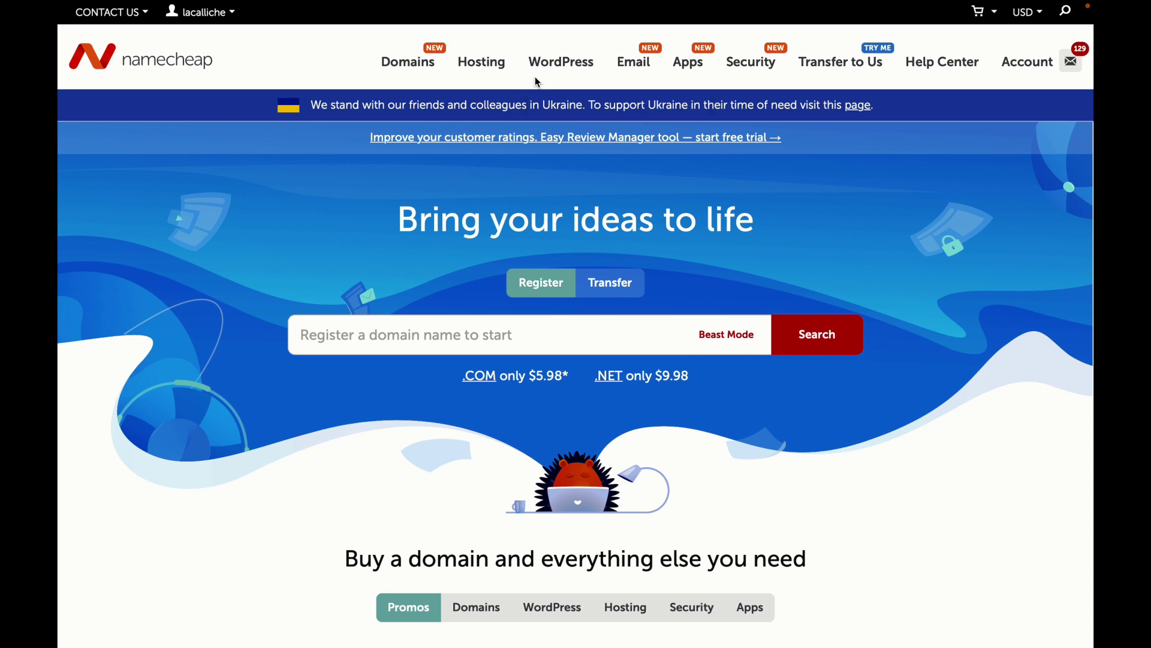
{"action": "mouse_move", "coordinate": [477, 78]}
{"action": "scroll", "coordinate": [905, 308], "scroll_direction": "down", "scroll_amount": 3}
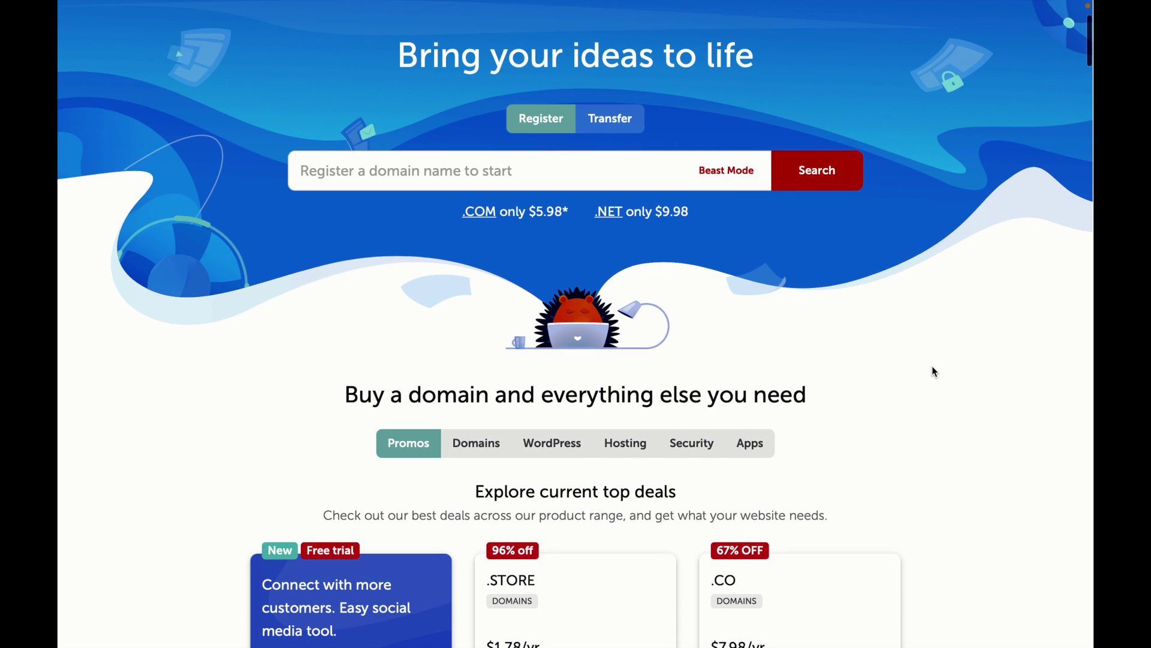
{"action": "scroll", "coordinate": [933, 371], "scroll_direction": "up", "scroll_amount": 3}
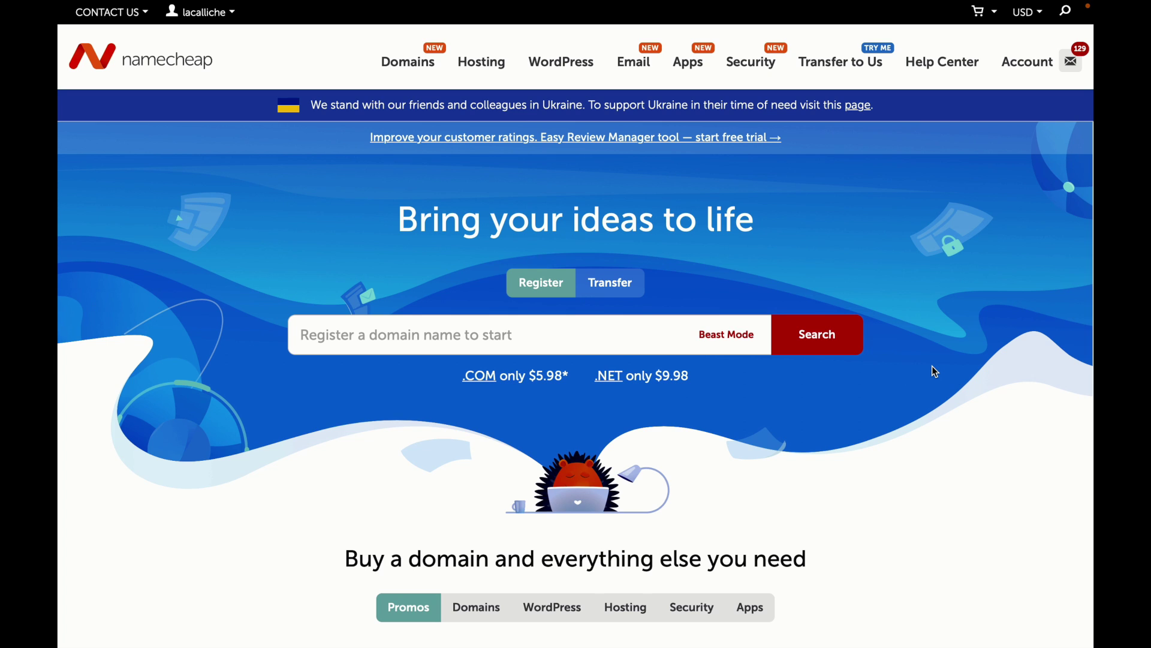
{"action": "scroll", "coordinate": [933, 367], "scroll_direction": "down", "scroll_amount": 2}
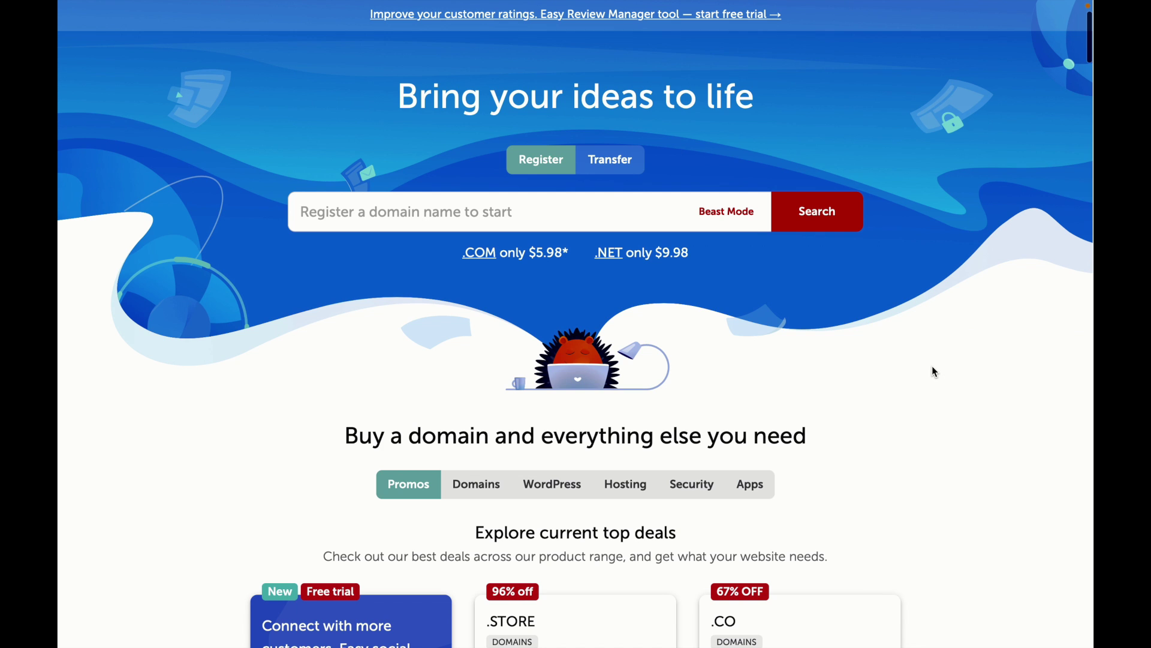
{"action": "scroll", "coordinate": [933, 368], "scroll_direction": "up", "scroll_amount": 2}
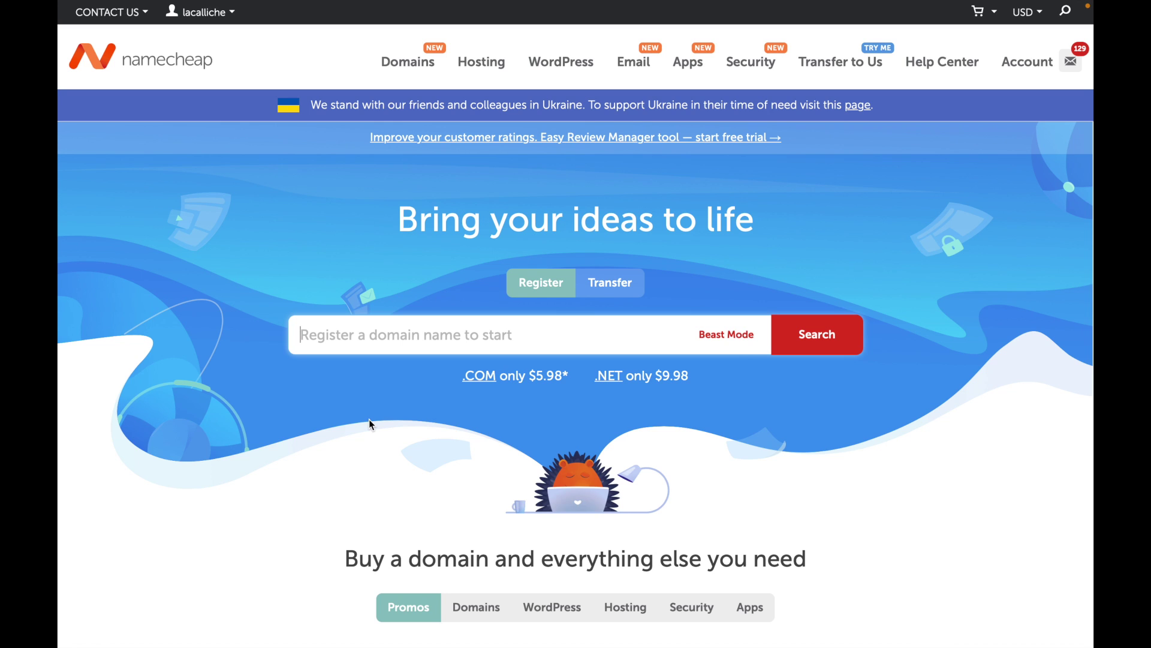
Search for the domain tohealandhep.com and show the regular domain results instead of the Beast Mode options.
{"action": "type", "text": "toheal"}
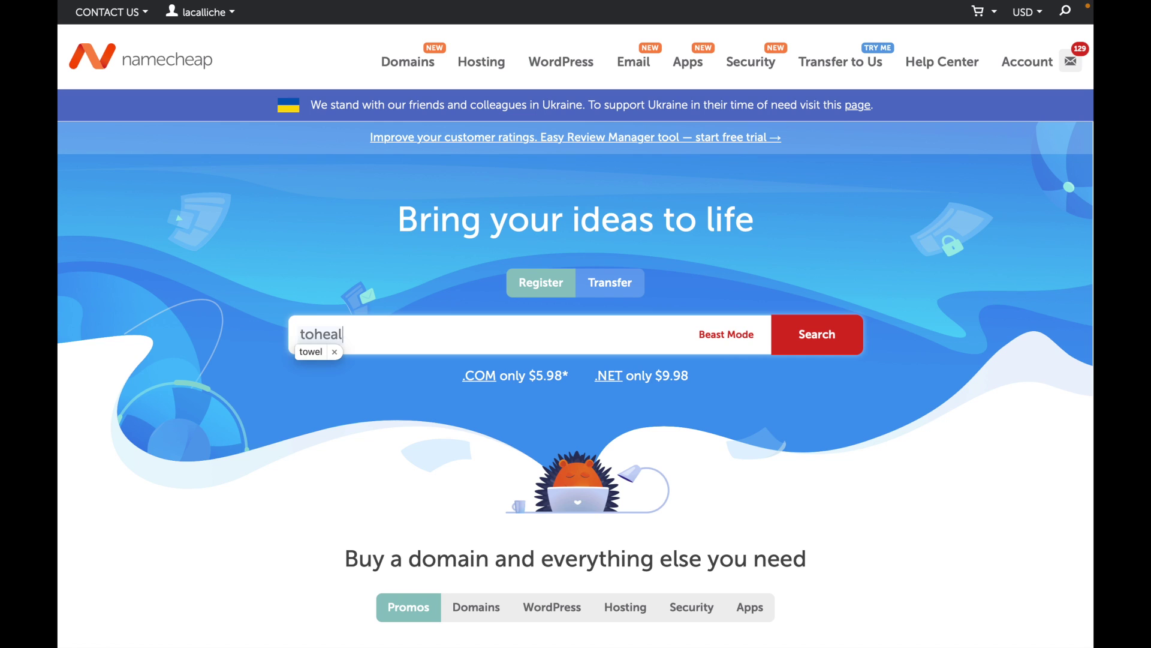
{"action": "type", "text": "andhep"}
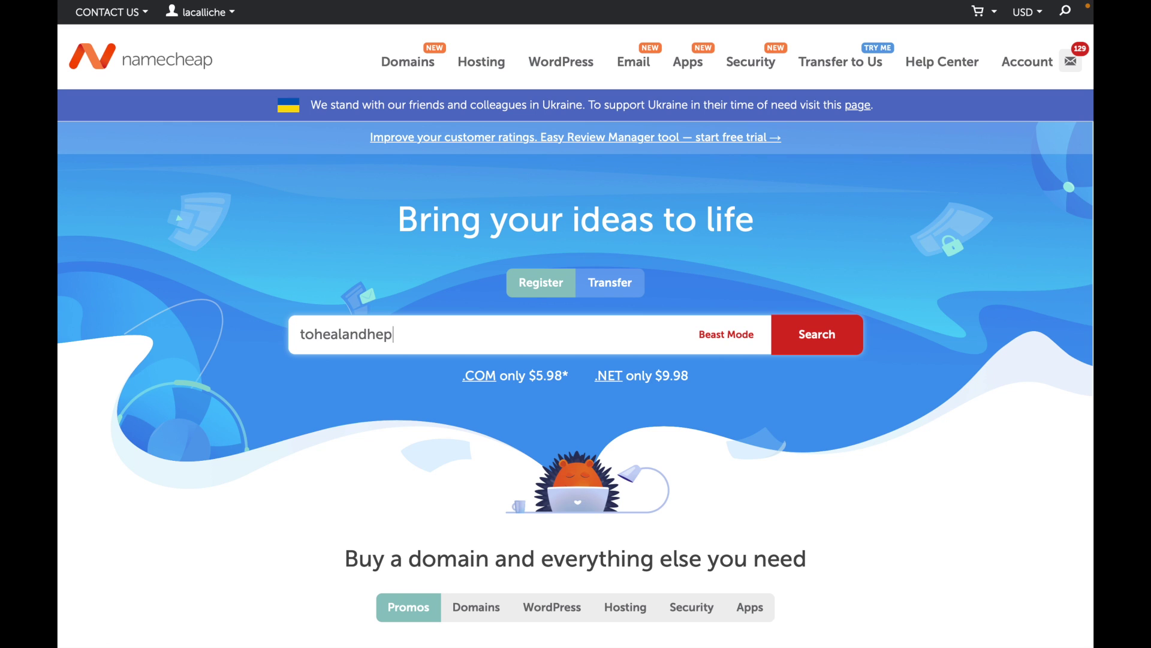
{"action": "type", "text": ".com"}
{"action": "left_click", "coordinate": [817, 331]}
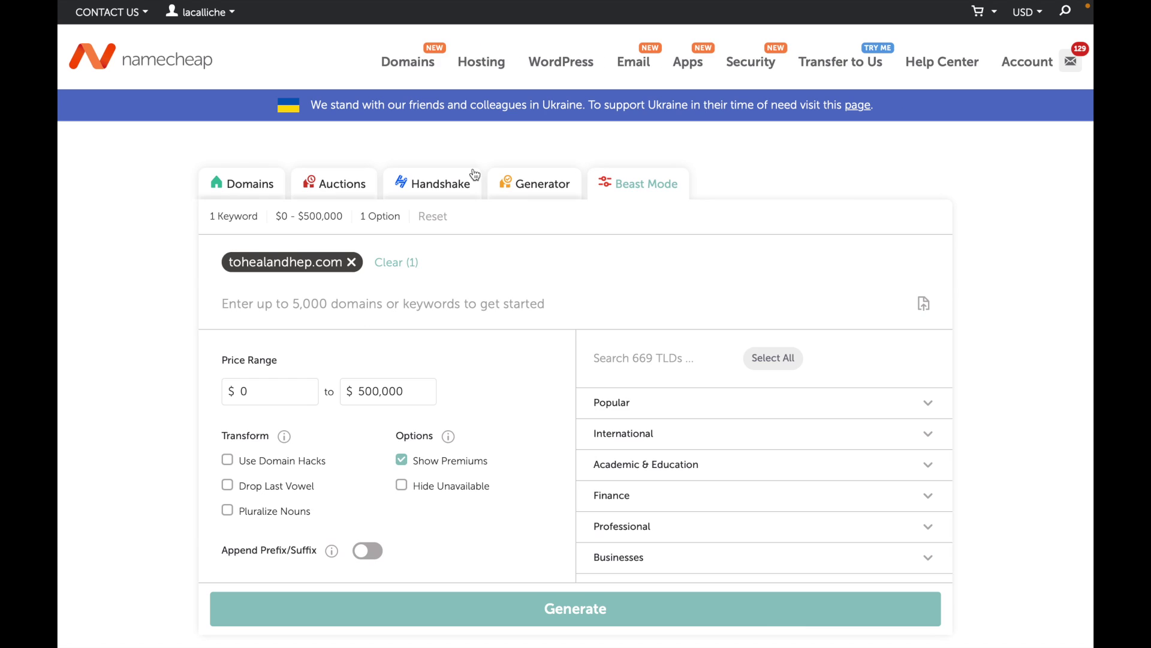
{"action": "left_click", "coordinate": [227, 187]}
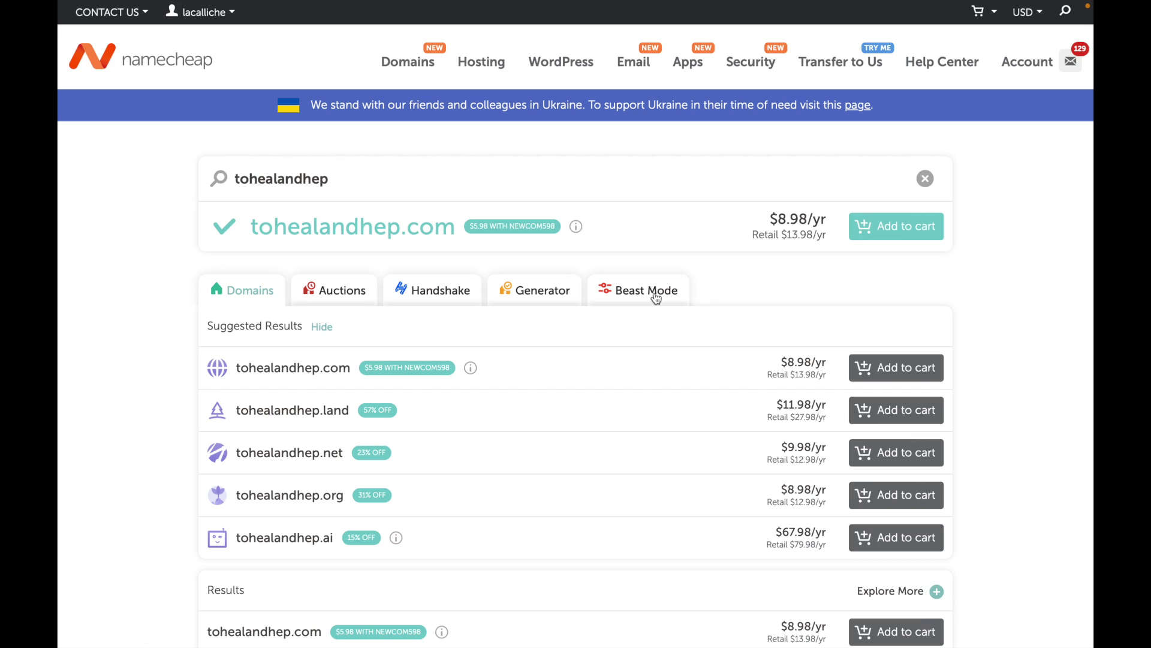
{"action": "left_click", "coordinate": [607, 293]}
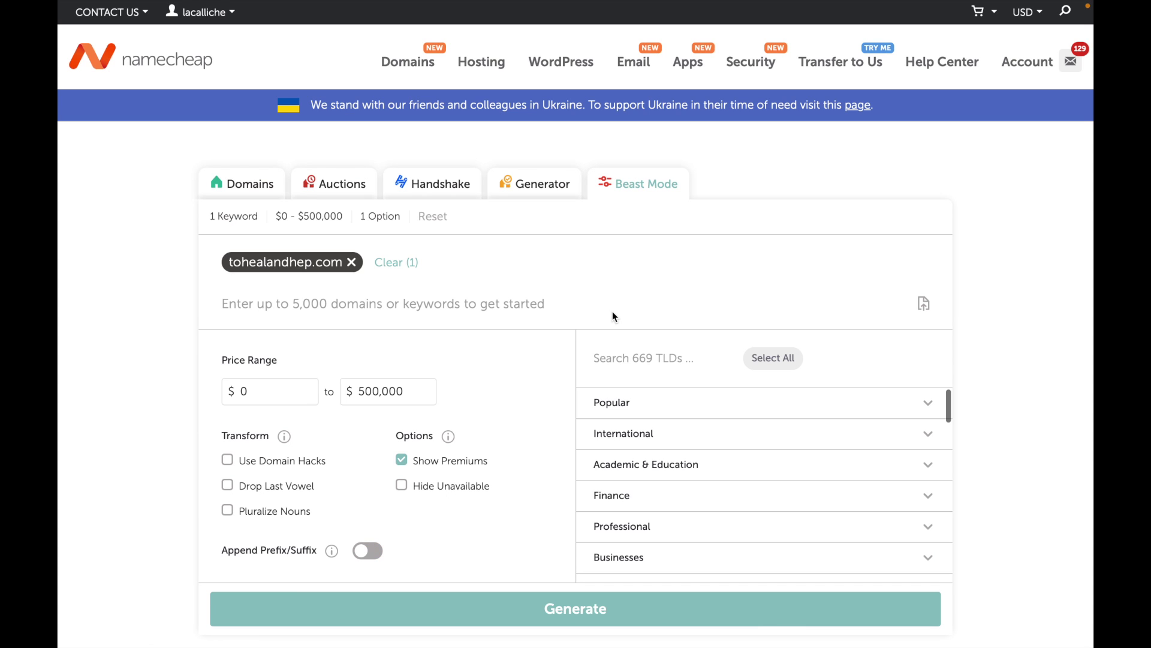
{"action": "left_click", "coordinate": [262, 191]}
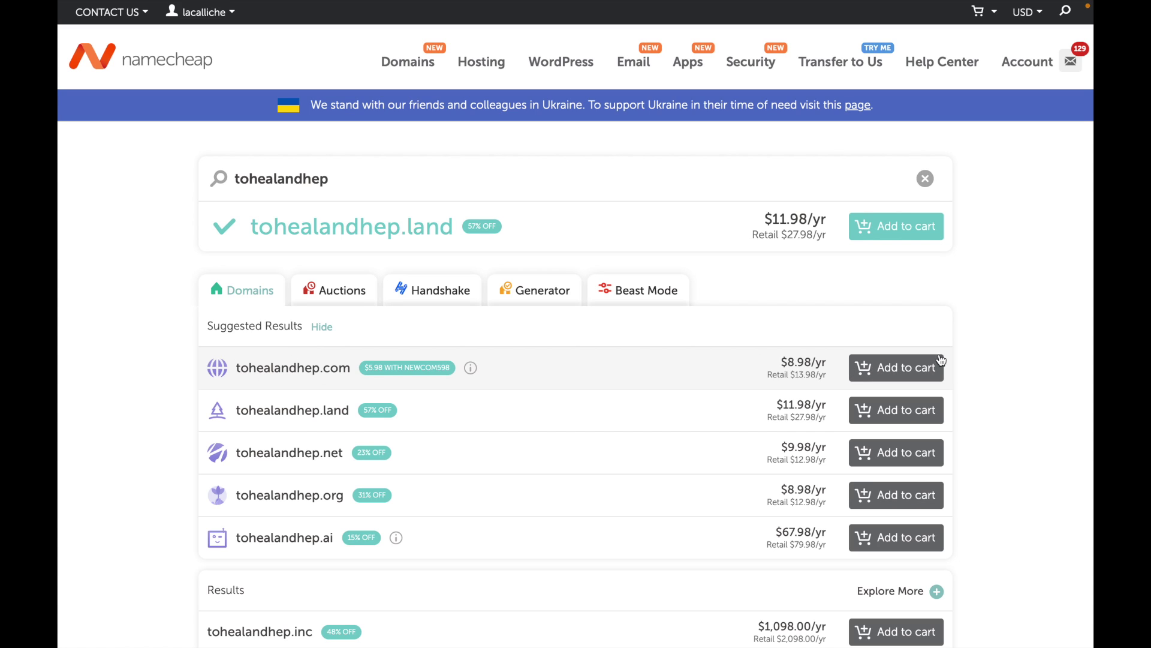
Add tohealandhep.com to the cart and proceed to checkout, keeping the registration period at 1 year.
{"action": "left_click", "coordinate": [913, 369]}
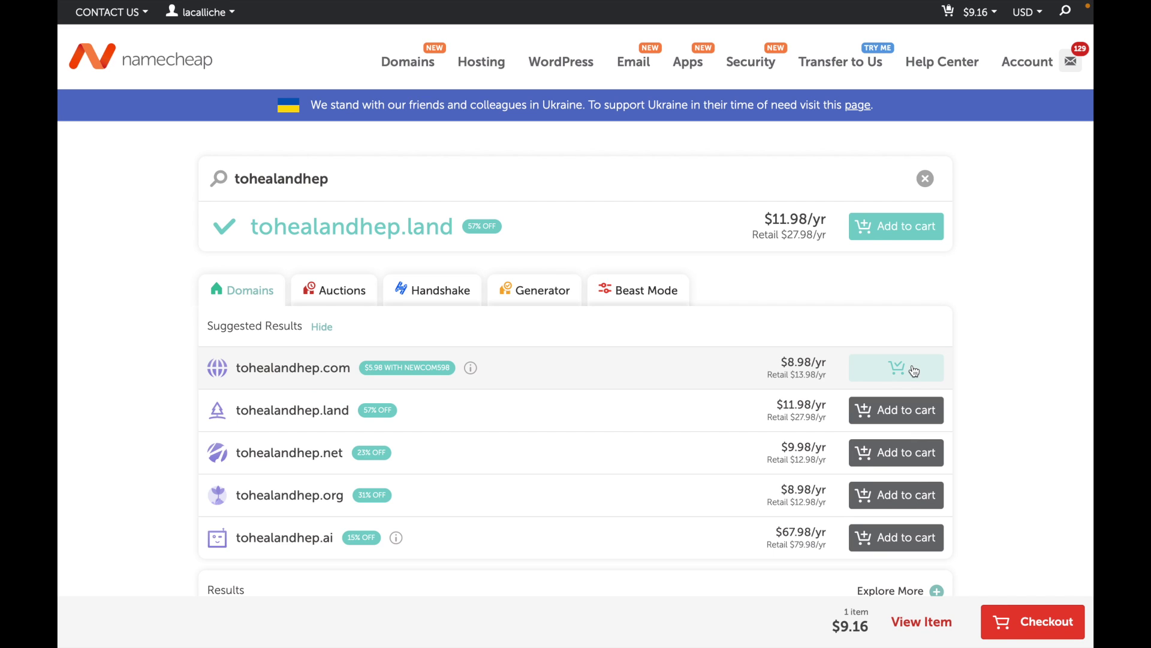
{"action": "left_click", "coordinate": [1045, 607]}
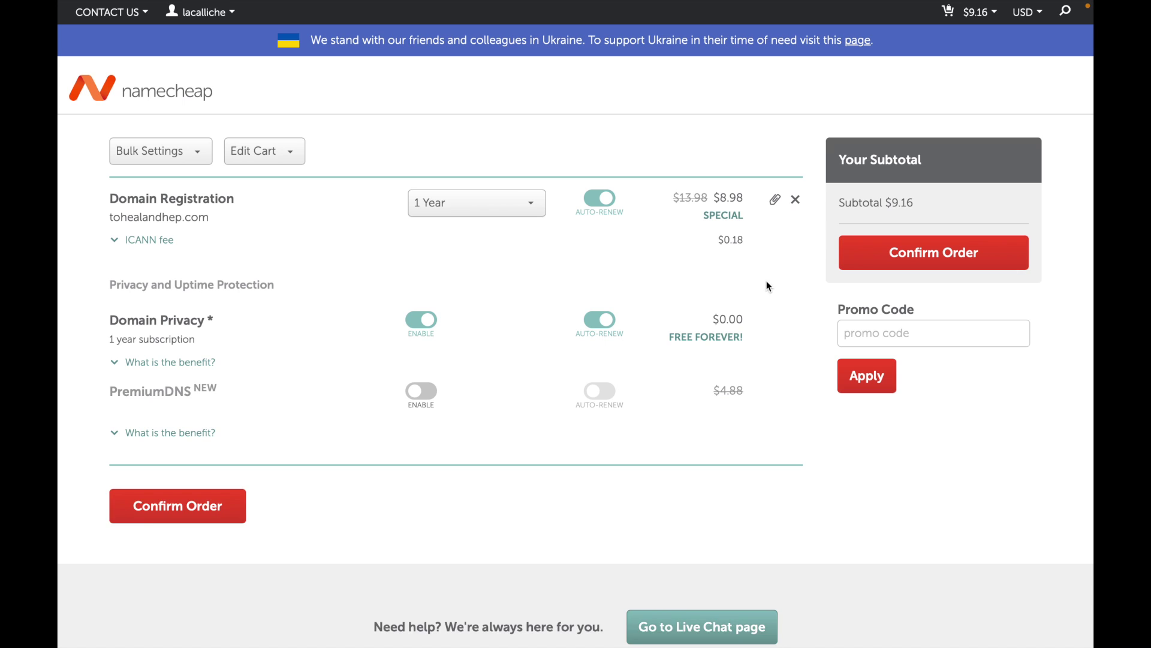
{"action": "left_click", "coordinate": [485, 204]}
{"action": "left_click", "coordinate": [485, 205]}
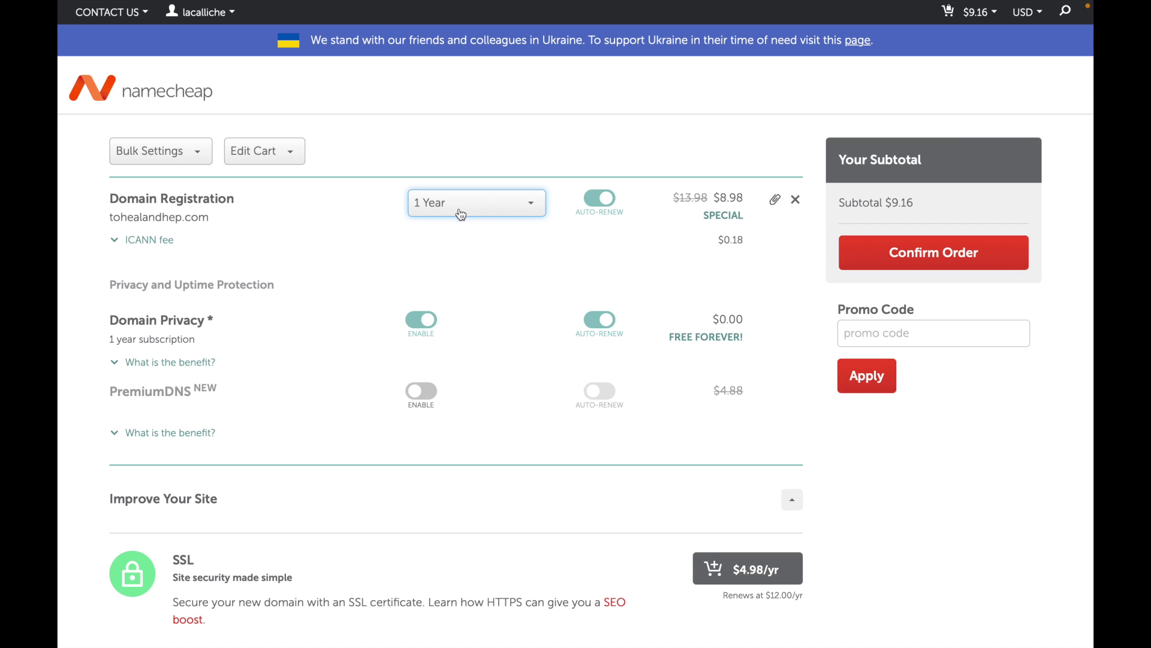
Expand the ICANN fee explanation to read it, and review the privacy, PremiumDNS and site add-ons in the cart.
{"action": "left_click", "coordinate": [117, 243]}
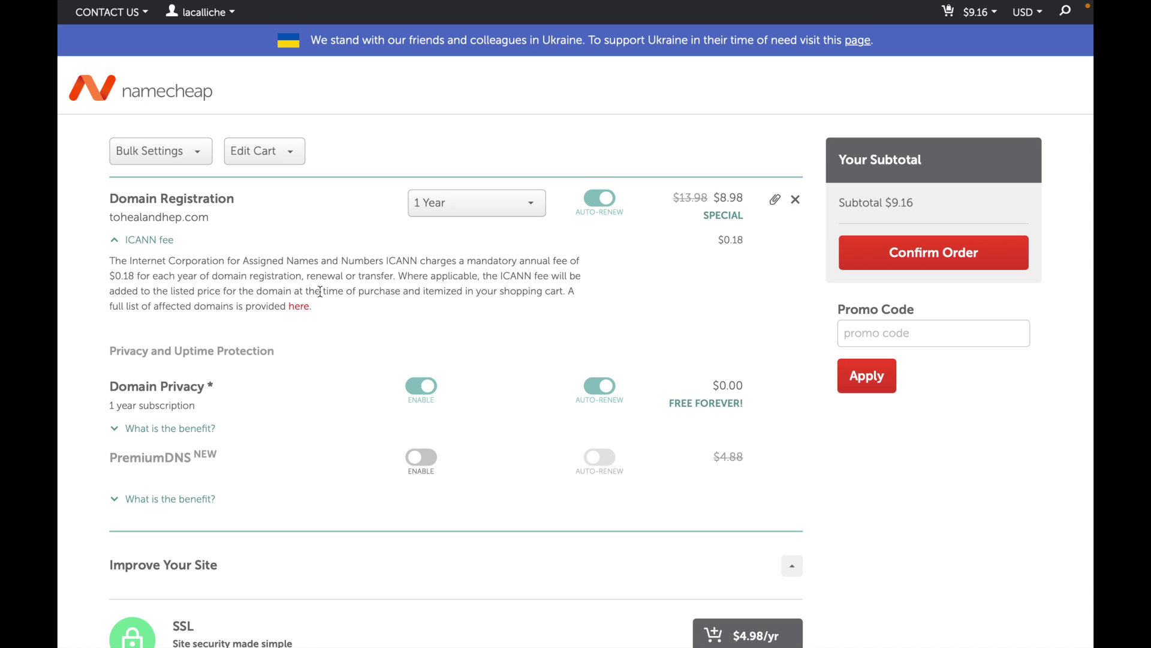
{"action": "left_click_drag", "start_coordinate": [133, 260], "coordinate": [407, 261]}
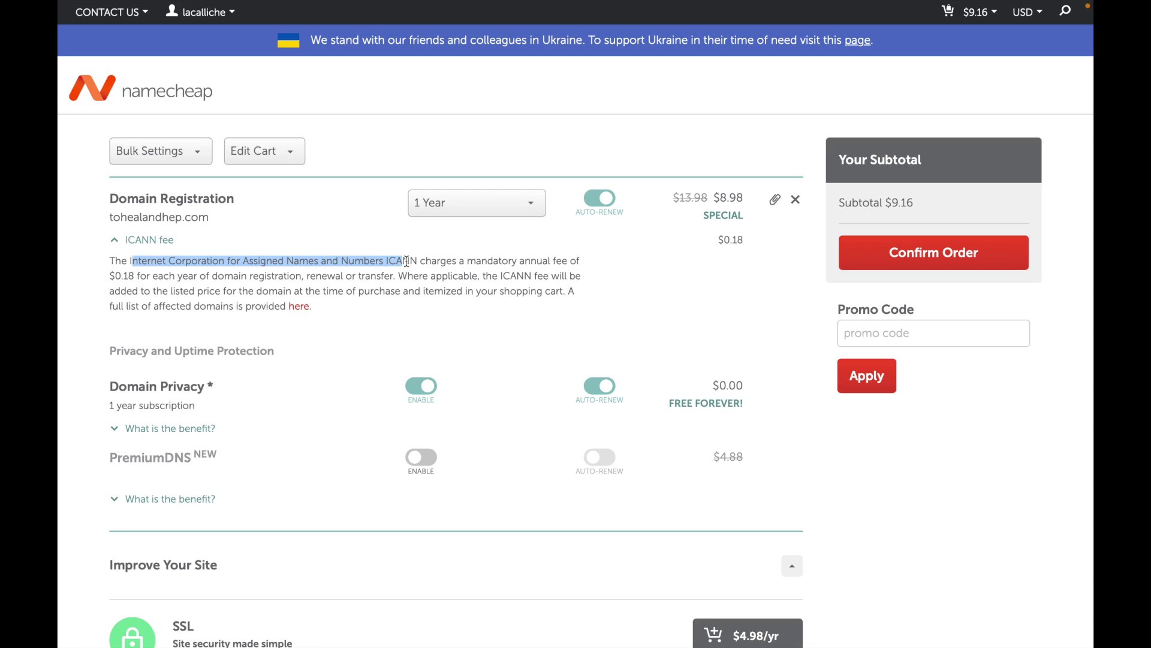
{"action": "left_click", "coordinate": [353, 291]}
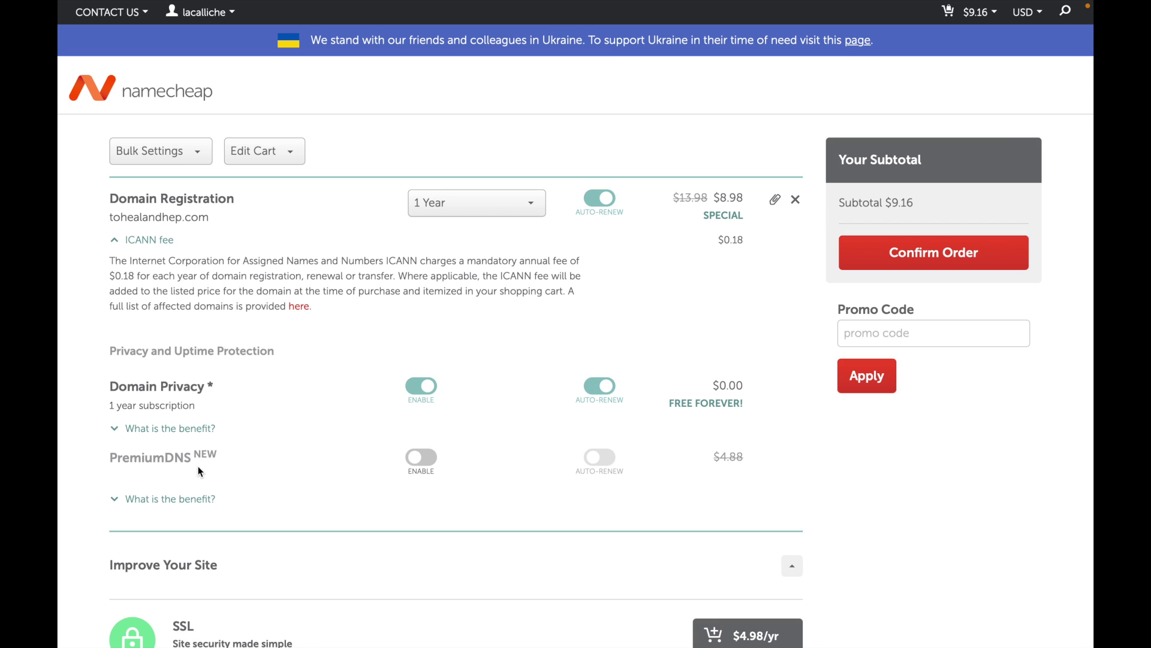
{"action": "scroll", "coordinate": [402, 431], "scroll_direction": "down", "scroll_amount": 3}
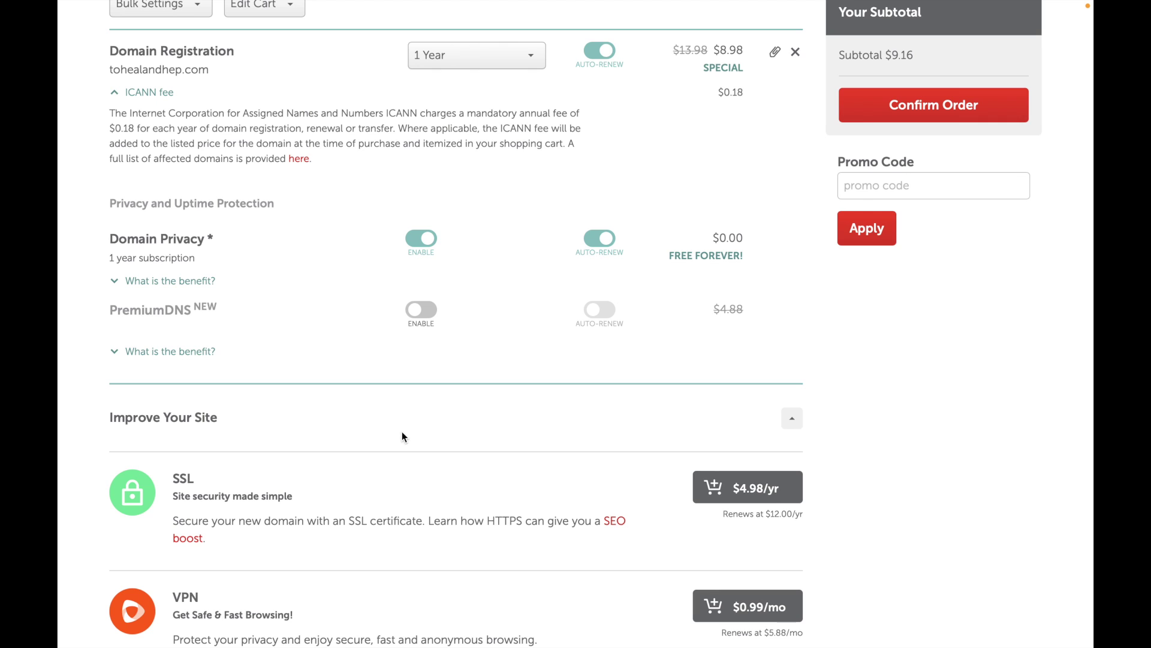
{"action": "scroll", "coordinate": [402, 435], "scroll_direction": "up", "scroll_amount": 3}
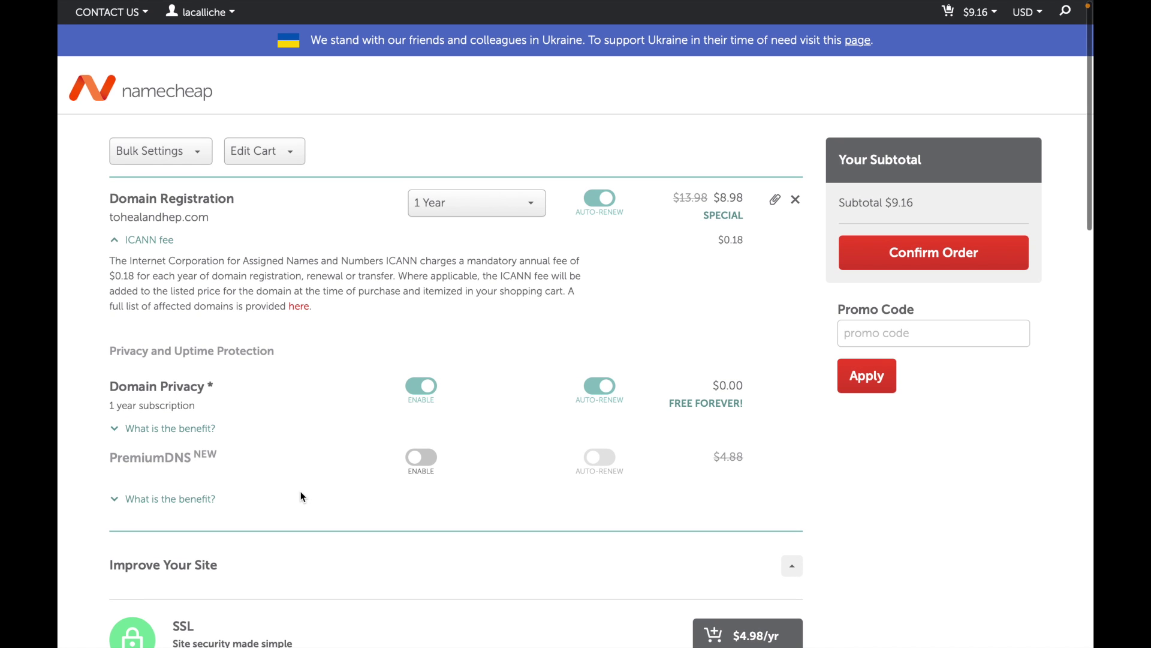